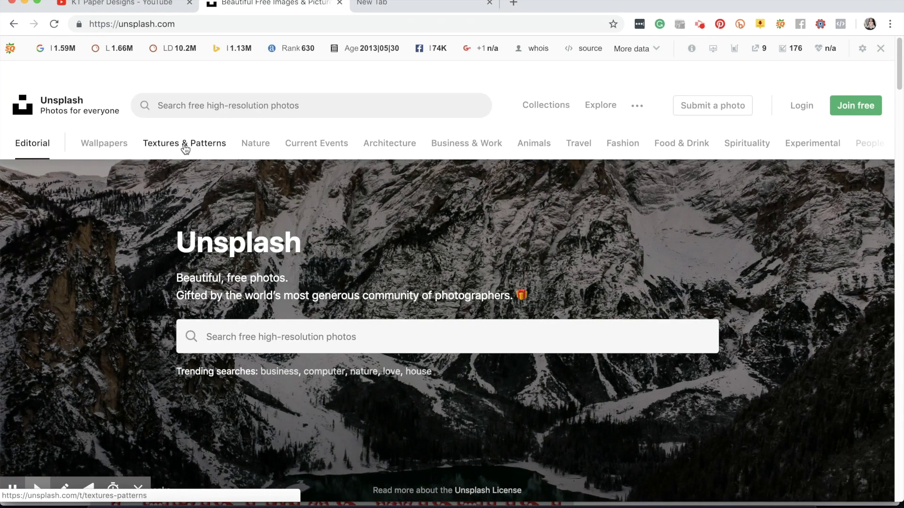
Step: Search Unsplash for 'wedding' photos, browse the results, then switch to Photoshop
{"action": "left_click", "coordinate": [294, 338]}
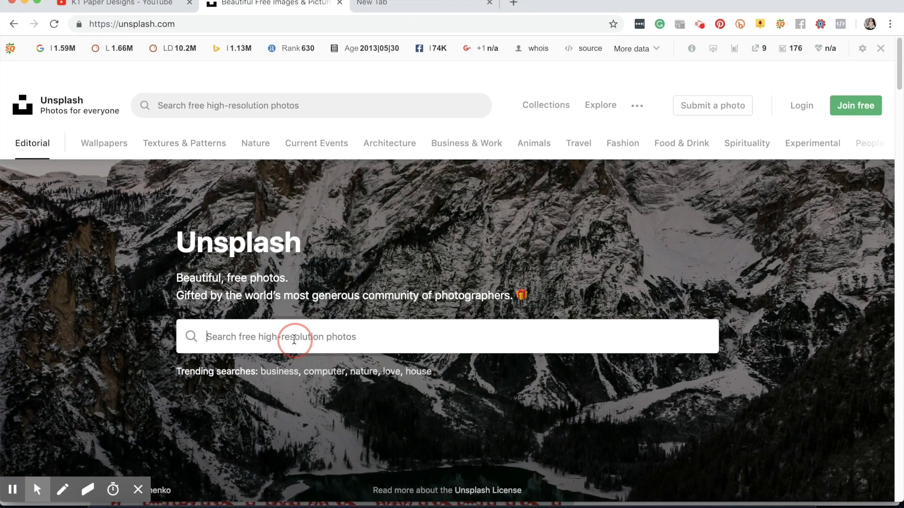
{"action": "type", "text": "wedding"}
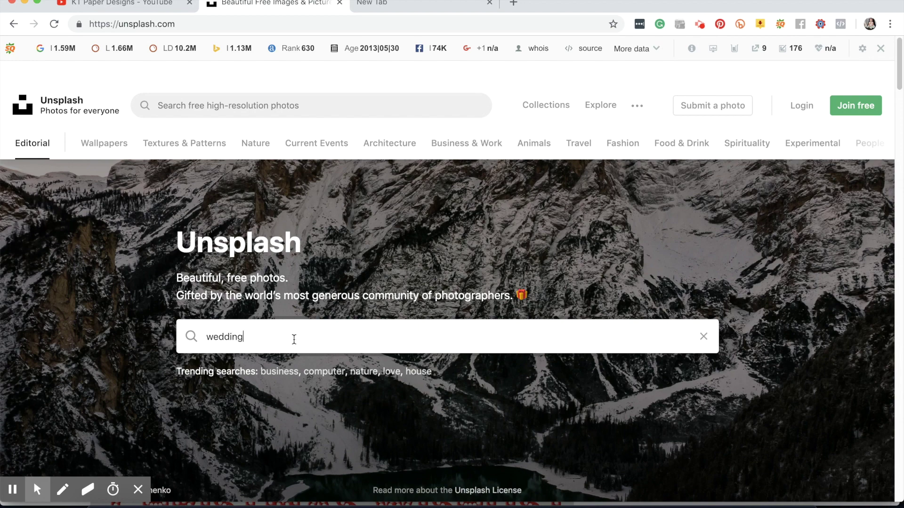
{"action": "key", "text": "Return"}
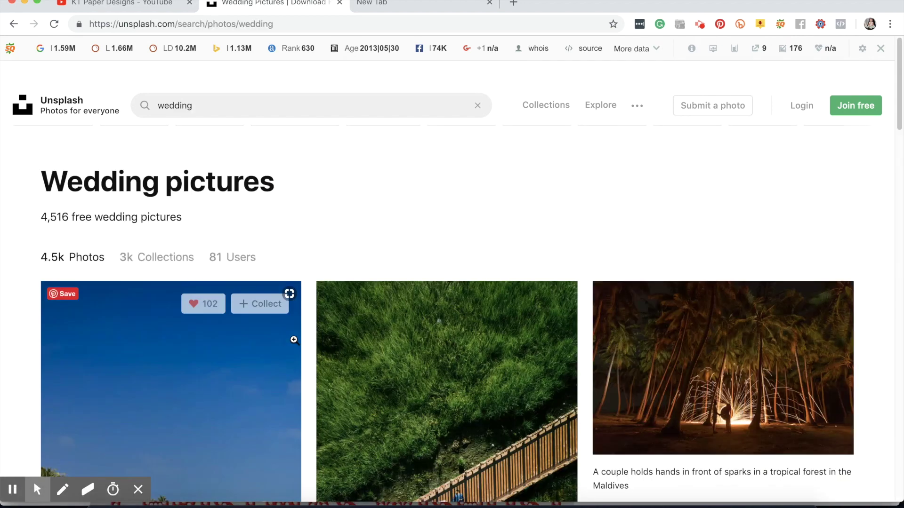
{"action": "scroll", "coordinate": [327, 313], "scroll_direction": "down", "scroll_amount": 10}
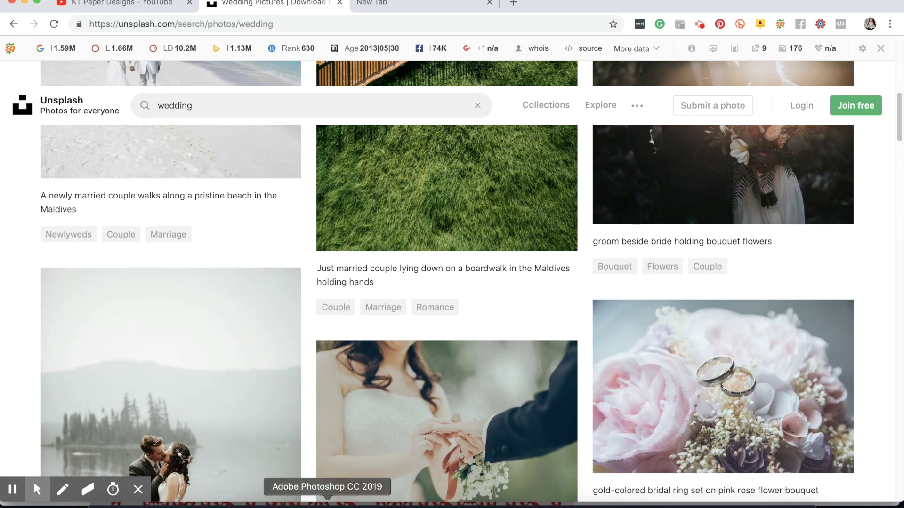
{"action": "left_click", "coordinate": [341, 505]}
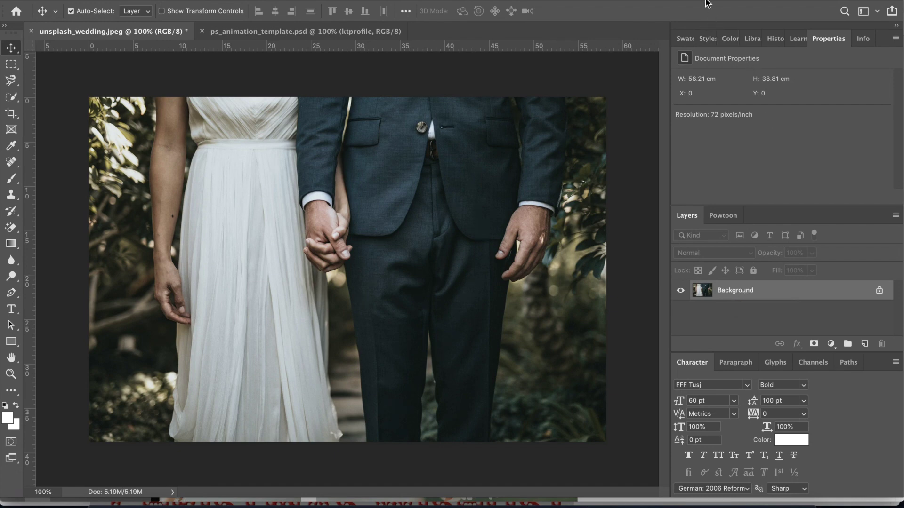
{"action": "mouse_move", "coordinate": [707, 2]}
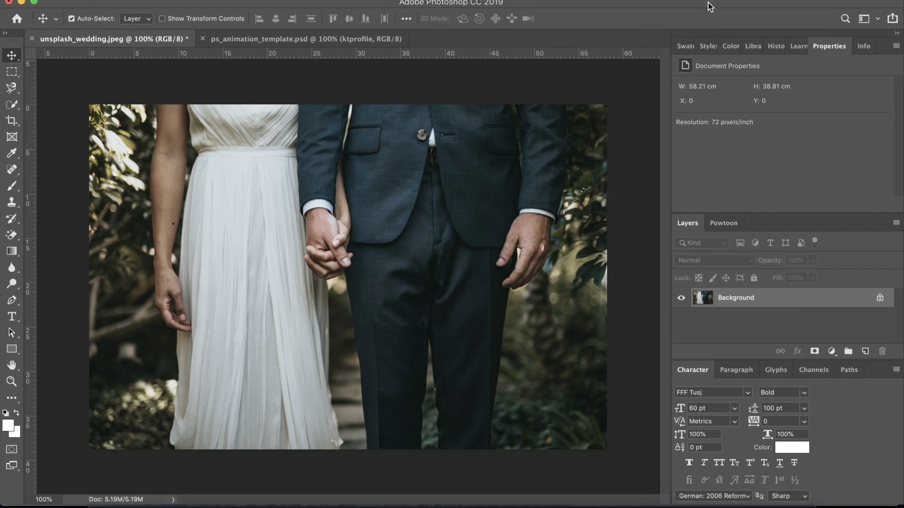
Step: Duplicate the Background layer with Cmd+J to create Layer 1
{"action": "right_click", "coordinate": [747, 300]}
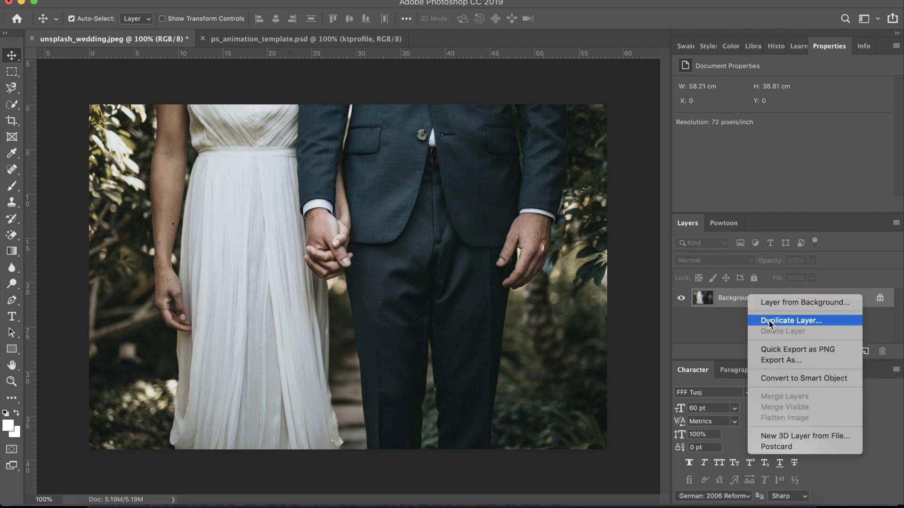
{"action": "left_click", "coordinate": [729, 300]}
{"action": "key", "text": "super"}
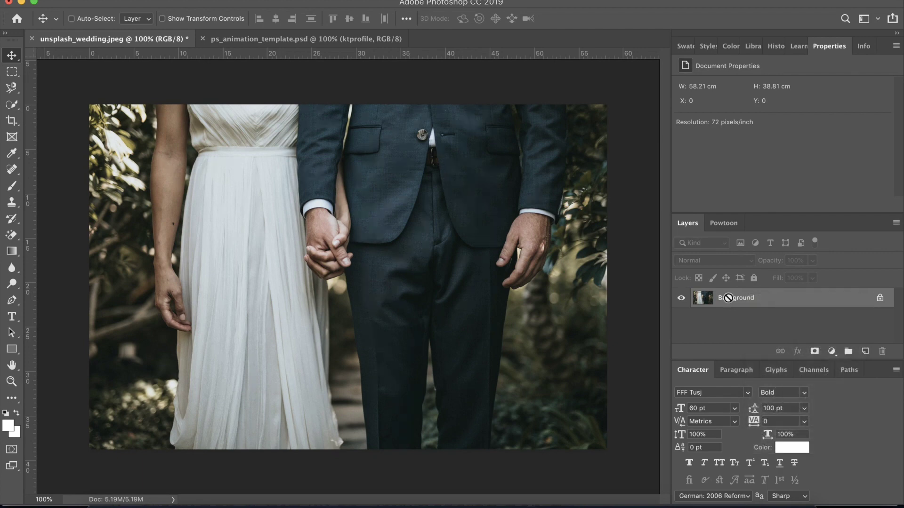
{"action": "key", "text": "super+j"}
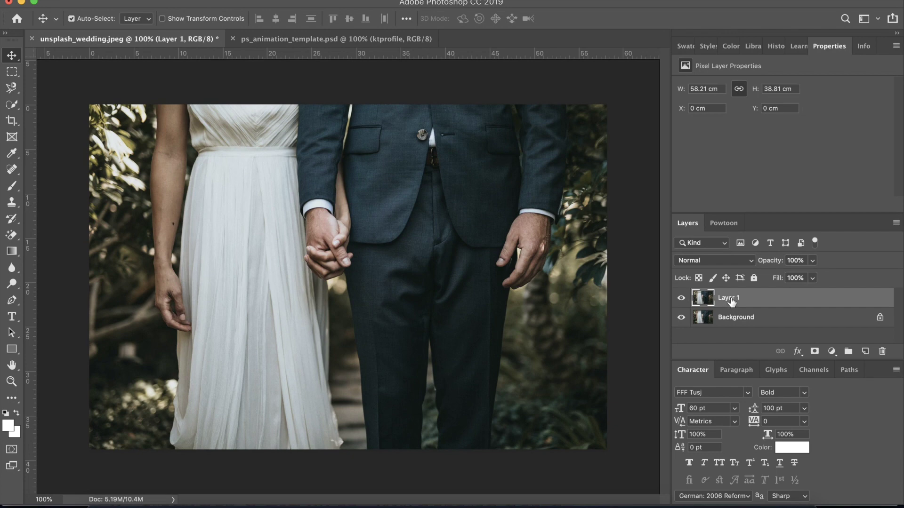
Step: Rename Layer 1 to 'Auto Tone' and keep it selected
{"action": "double_click", "coordinate": [738, 298]}
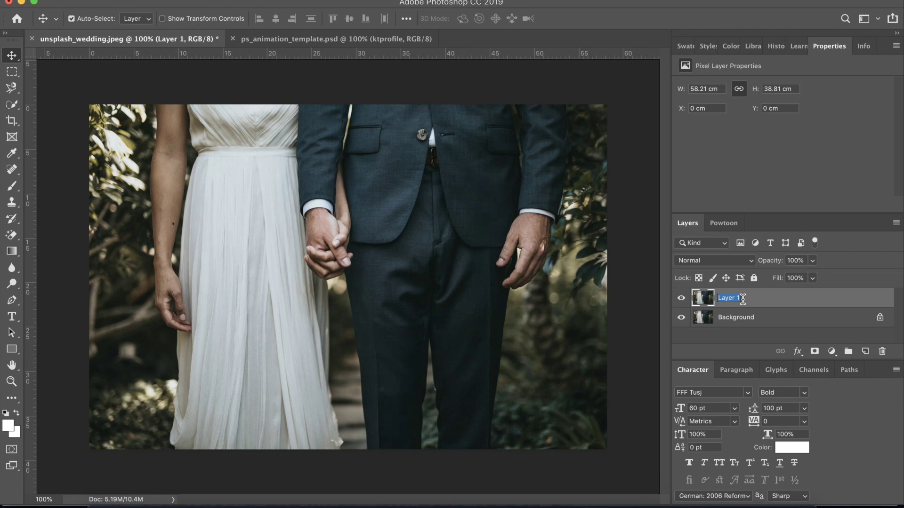
{"action": "type", "text": "Auto Tone"}
{"action": "key", "text": "BackSpace"}
{"action": "key", "text": "BackSpace"}
{"action": "key", "text": "BackSpace"}
{"action": "type", "text": "ne"}
{"action": "key", "text": "Return"}
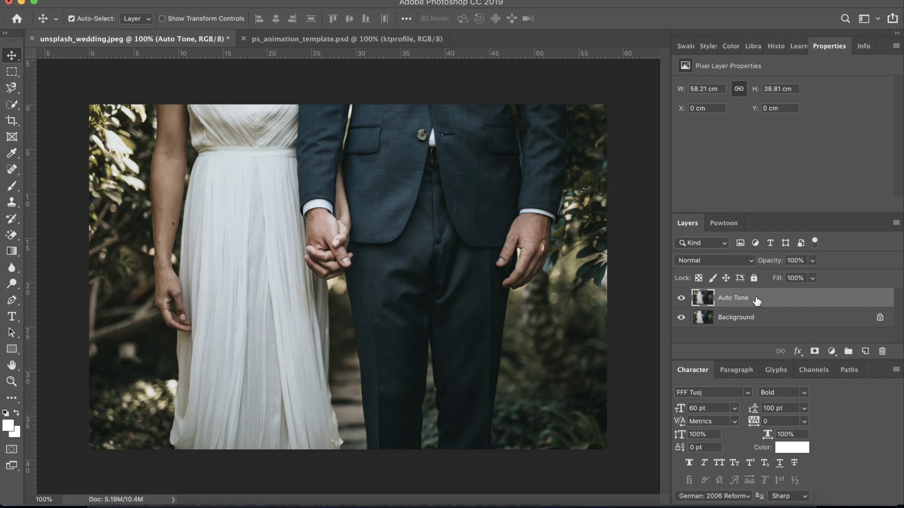
{"action": "left_click", "coordinate": [757, 317]}
{"action": "left_click", "coordinate": [758, 301]}
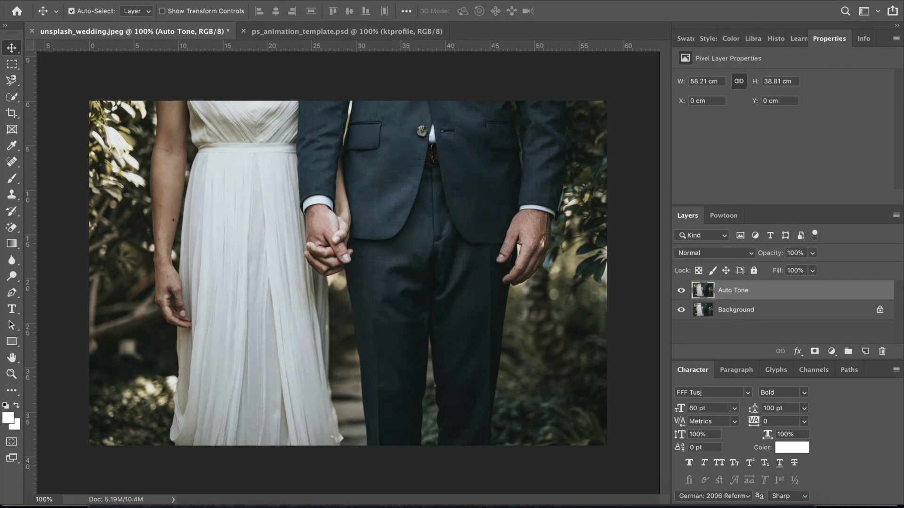
Step: Apply Image > Auto Tone to the Auto Tone layer
{"action": "left_click", "coordinate": [169, 1]}
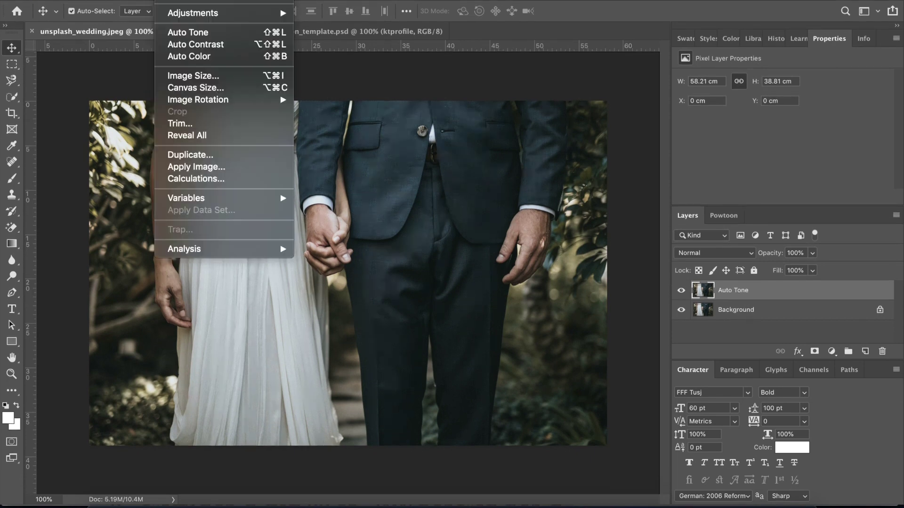
{"action": "left_click", "coordinate": [190, 33]}
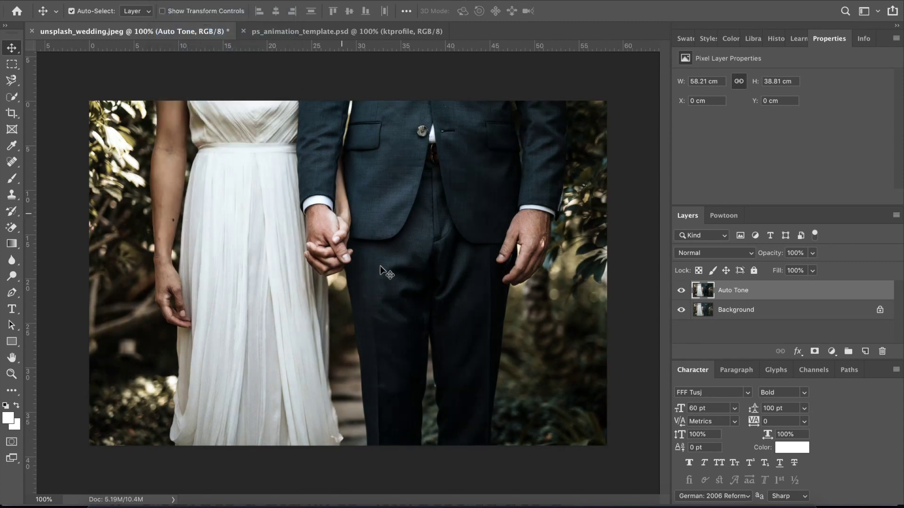
{"action": "left_click", "coordinate": [750, 311]}
Step: Toggle the Auto Tone layer's visibility to compare it with the original photo
{"action": "left_click", "coordinate": [681, 290]}
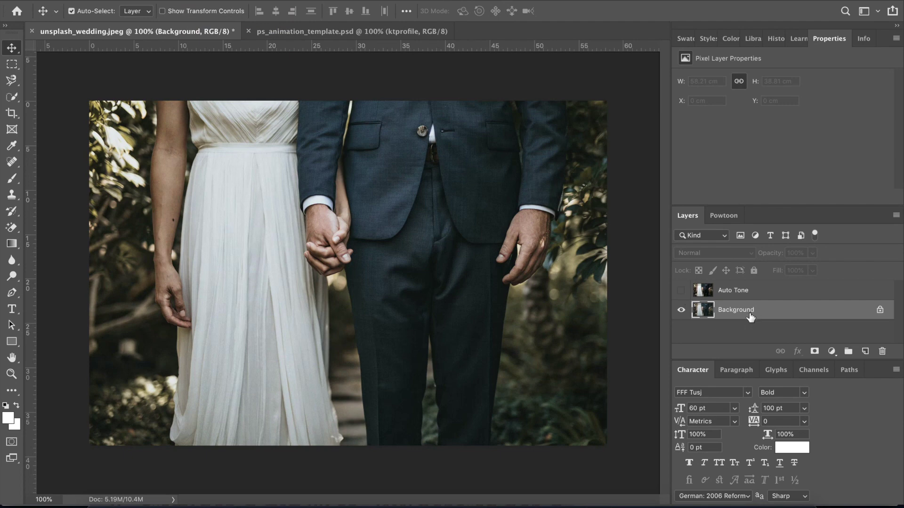
{"action": "left_click", "coordinate": [681, 290]}
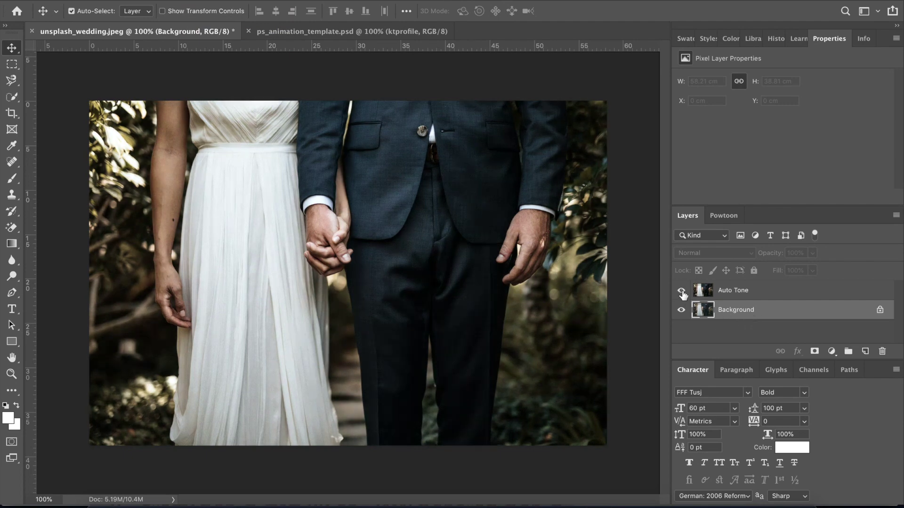
{"action": "left_click", "coordinate": [742, 294]}
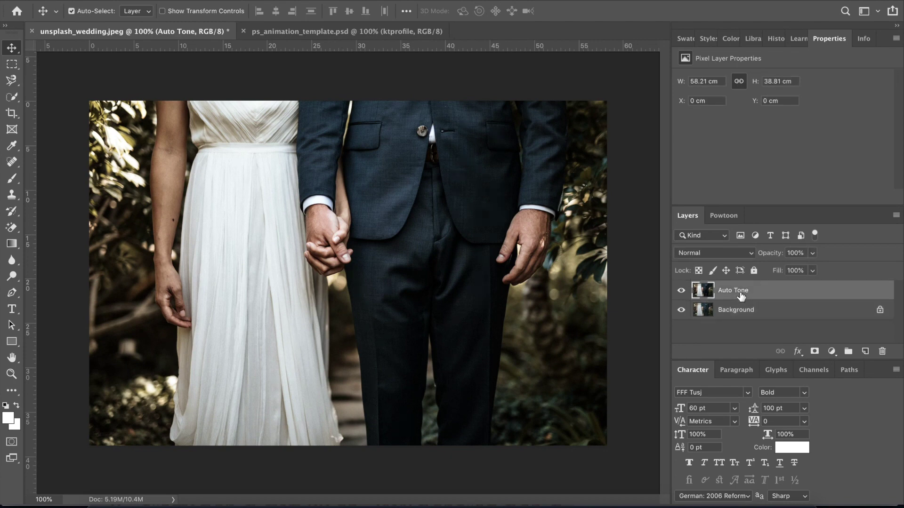
{"action": "left_click", "coordinate": [681, 291]}
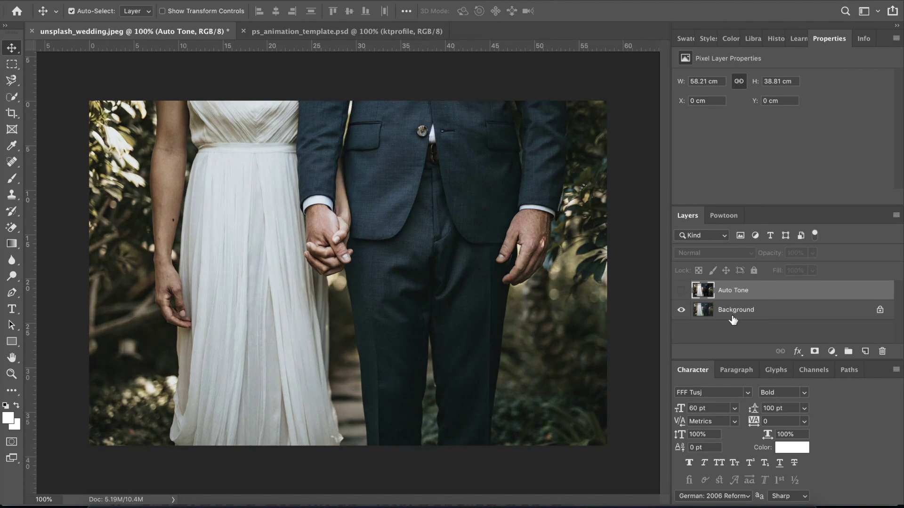
{"action": "left_click", "coordinate": [681, 291]}
{"action": "left_click", "coordinate": [681, 292]}
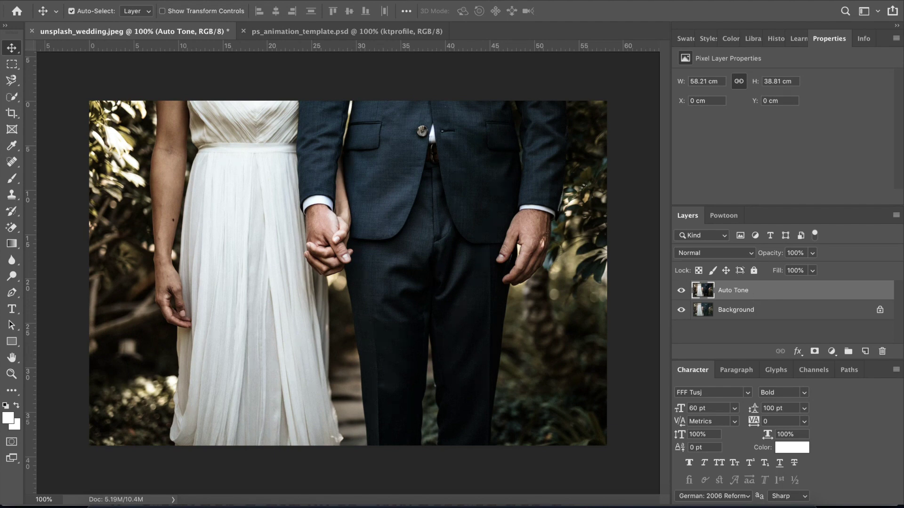
{"action": "left_click", "coordinate": [179, 0]}
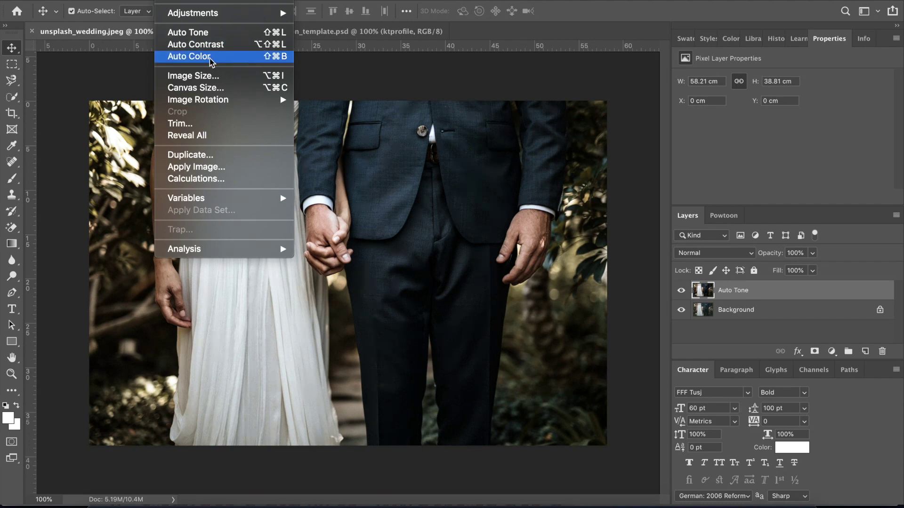
Step: Duplicate the Background layer again with Ctrl+J
{"action": "left_click", "coordinate": [735, 312]}
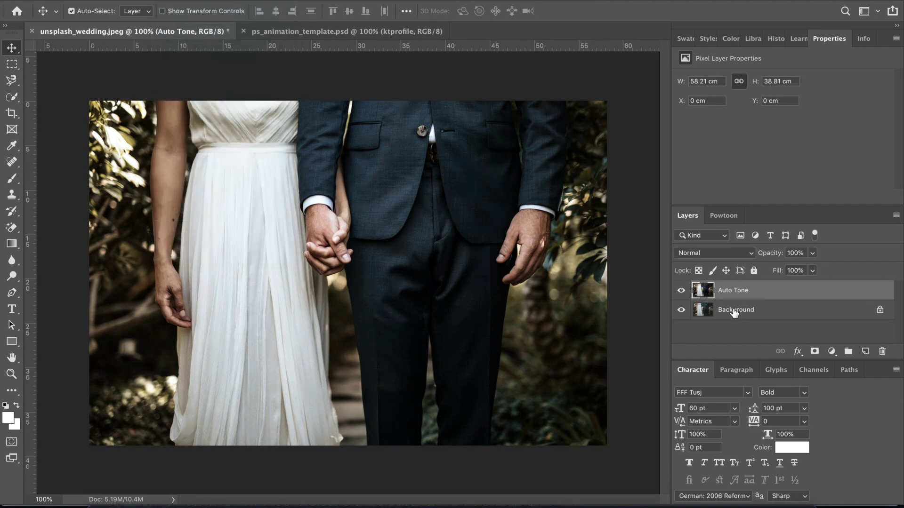
{"action": "left_click", "coordinate": [734, 312]}
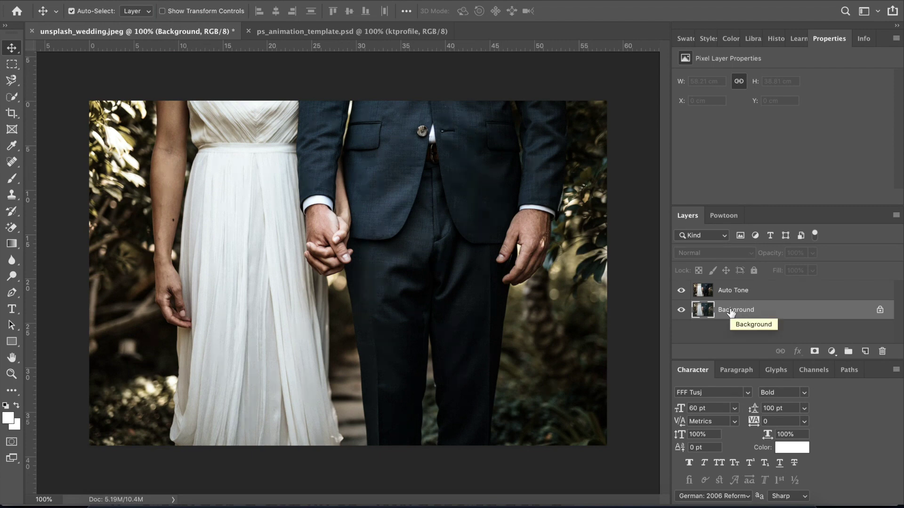
{"action": "key", "text": "ctrl+j"}
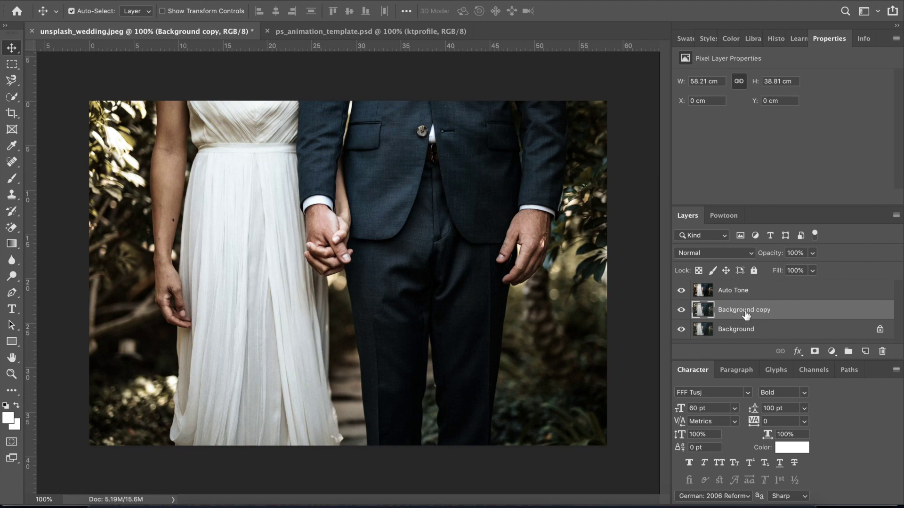
Step: Hide the Auto Tone layer and rename the Background copy to 'Auto Contrast'
{"action": "left_click", "coordinate": [681, 291]}
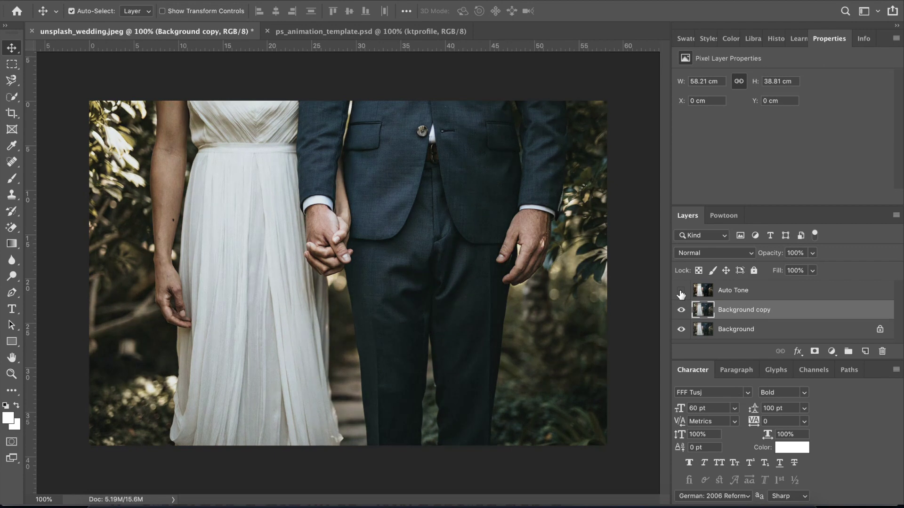
{"action": "left_click", "coordinate": [746, 329]}
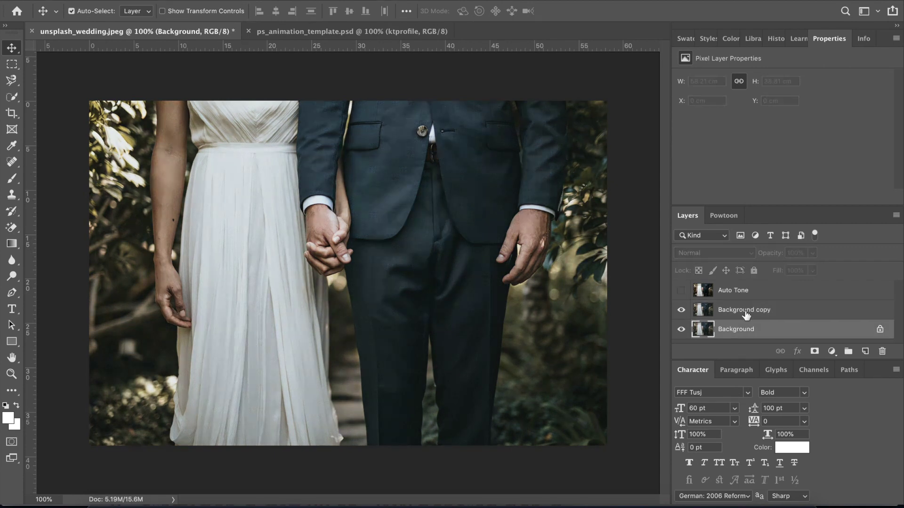
{"action": "double_click", "coordinate": [746, 312]}
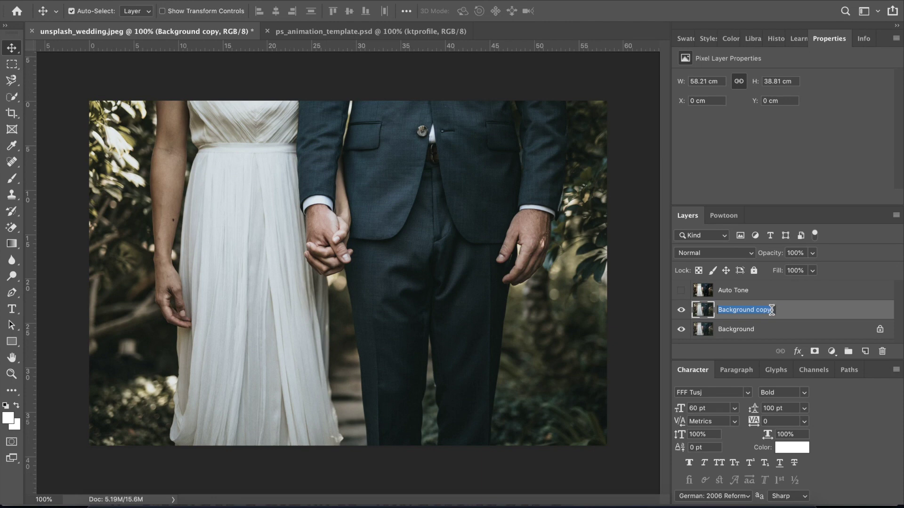
{"action": "type", "text": "Auto Contrast"}
{"action": "key", "text": "Return"}
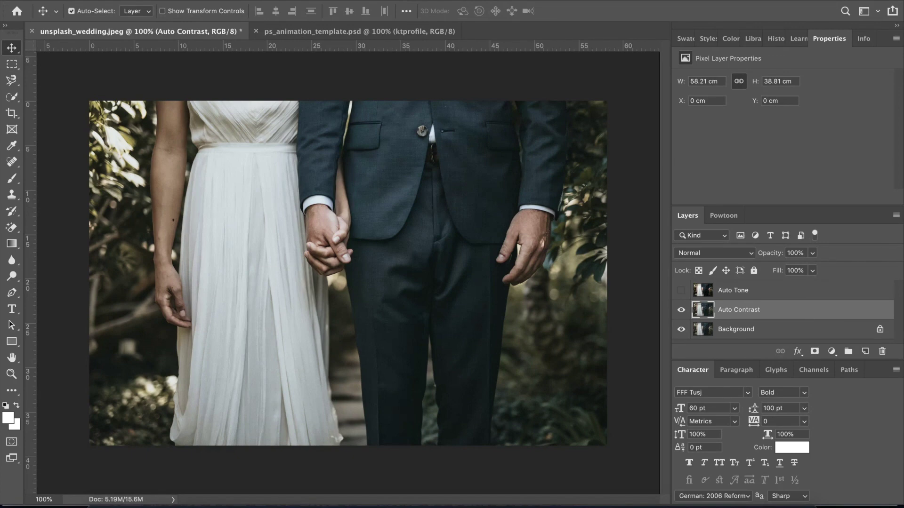
{"action": "left_click", "coordinate": [169, 0]}
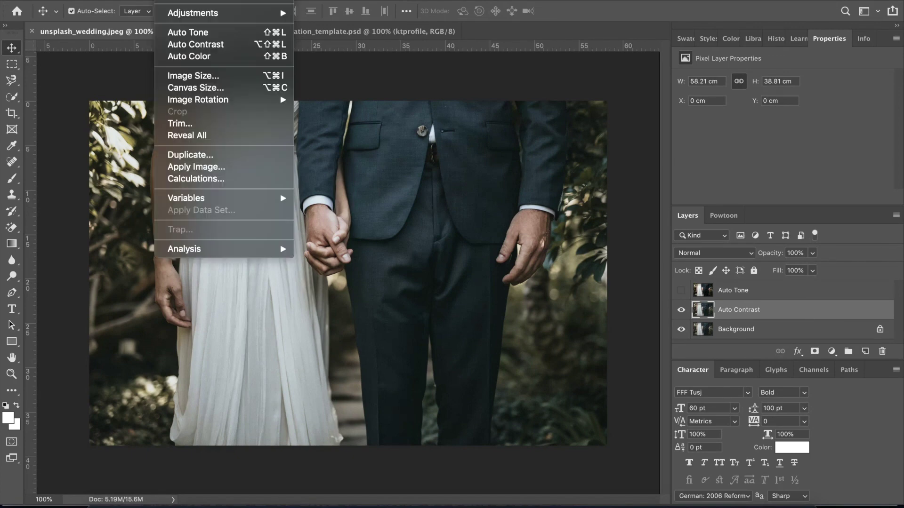
Step: Apply Image > Auto Contrast to the Auto Contrast layer, then select Background
{"action": "left_click", "coordinate": [206, 45]}
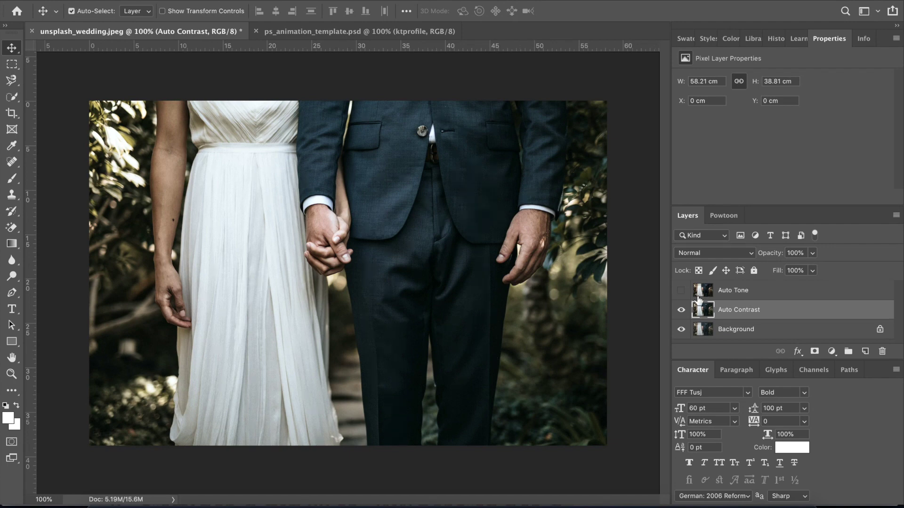
{"action": "left_click", "coordinate": [739, 331]}
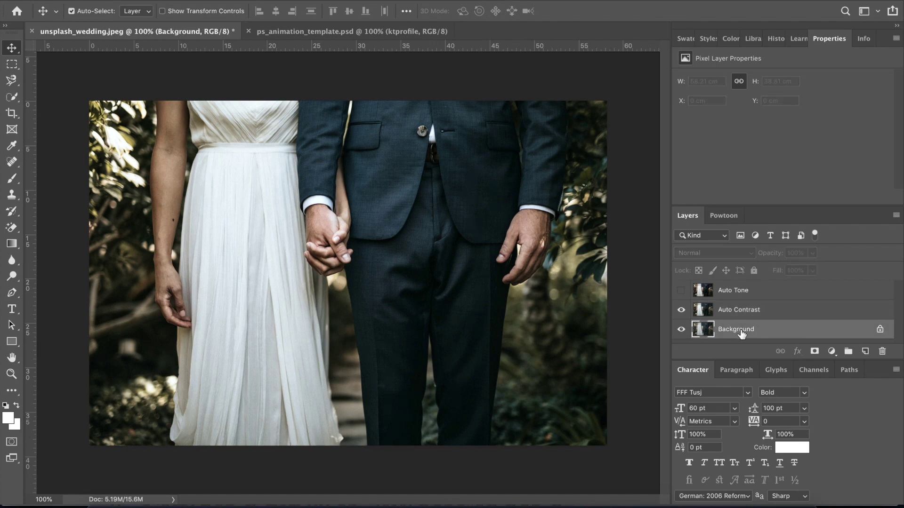
Step: Duplicate Background via Duplicate Layer as 'Auto Color' and hide the Auto Contrast layer
{"action": "right_click", "coordinate": [740, 330]}
{"action": "key", "text": "Escape"}
{"action": "right_click", "coordinate": [733, 329]}
{"action": "left_click", "coordinate": [755, 351]}
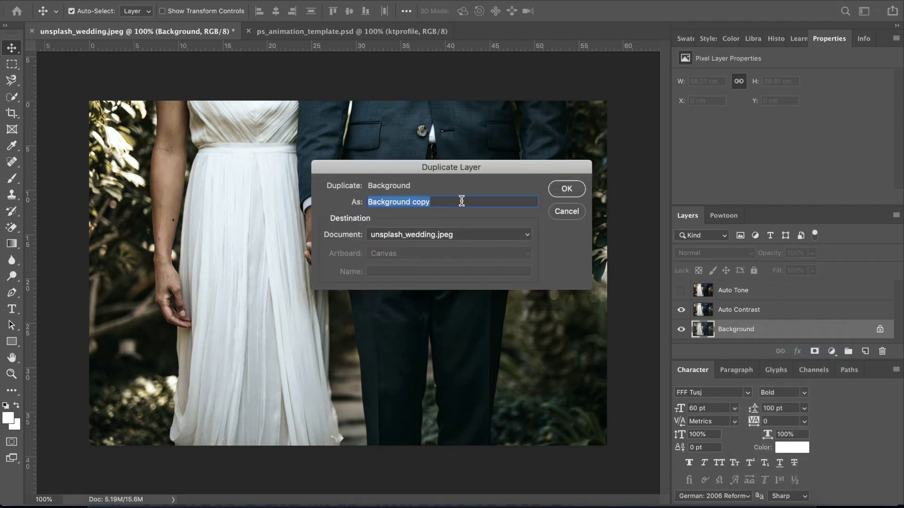
{"action": "key", "text": "Escape"}
{"action": "right_click", "coordinate": [747, 328]}
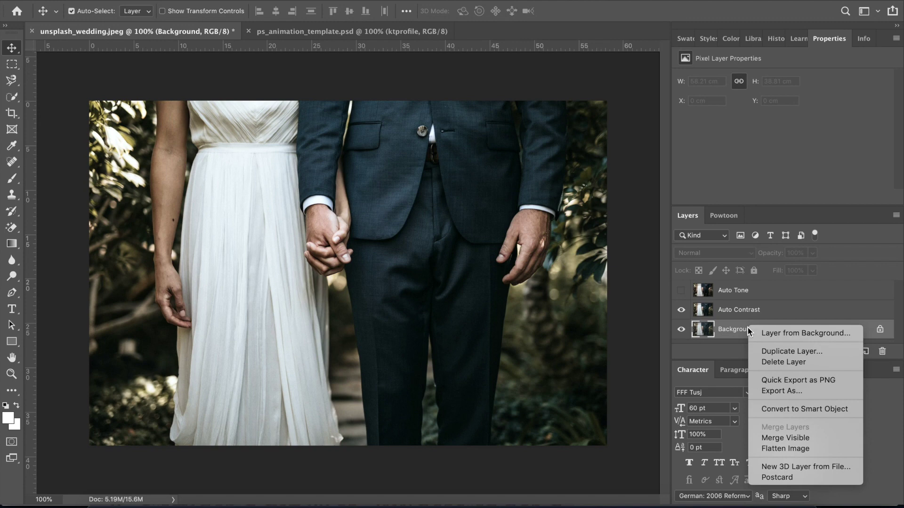
{"action": "left_click", "coordinate": [779, 352]}
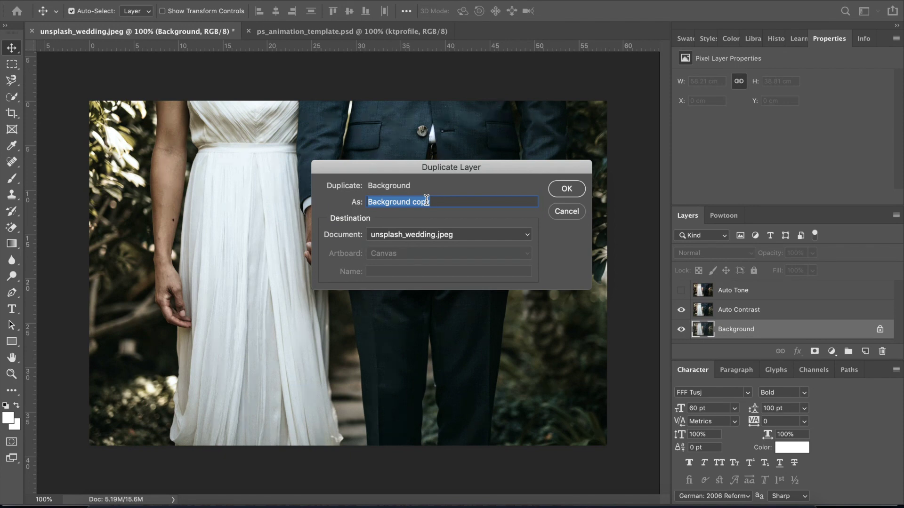
{"action": "type", "text": "Auto "}
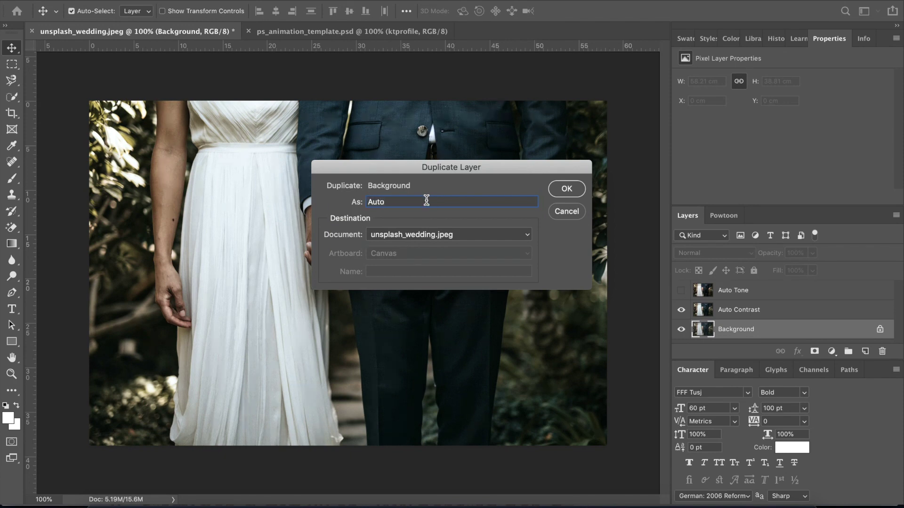
{"action": "type", "text": "Color"}
{"action": "key", "text": "Return"}
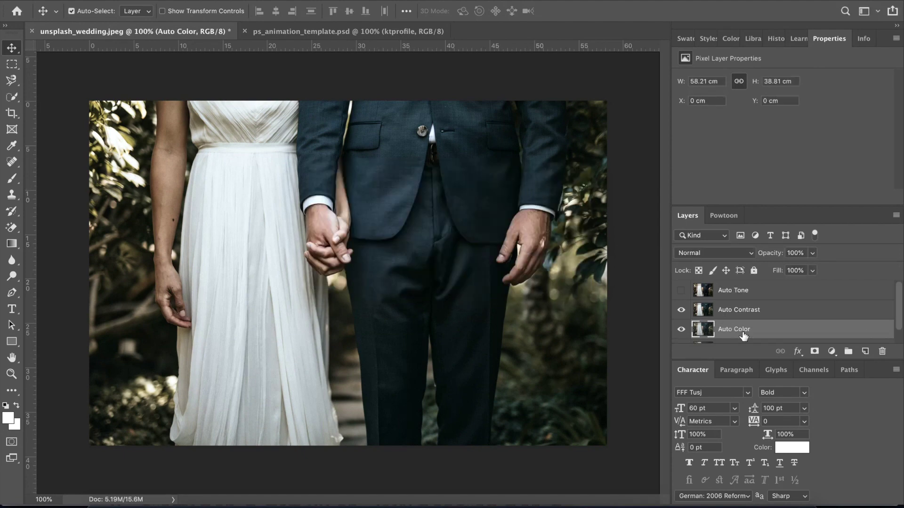
{"action": "left_click", "coordinate": [681, 310]}
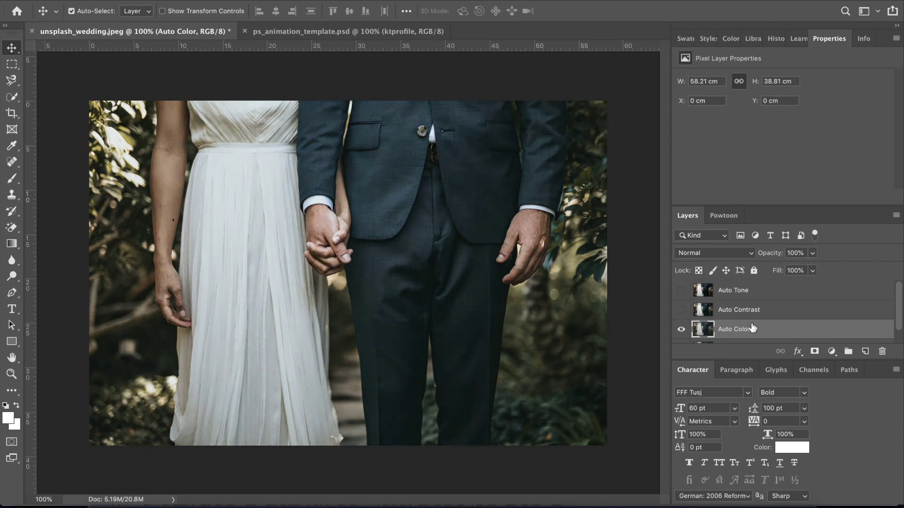
Step: Apply Image > Auto Color to the Auto Color layer
{"action": "scroll", "coordinate": [752, 328], "scroll_direction": "down", "scroll_amount": 1}
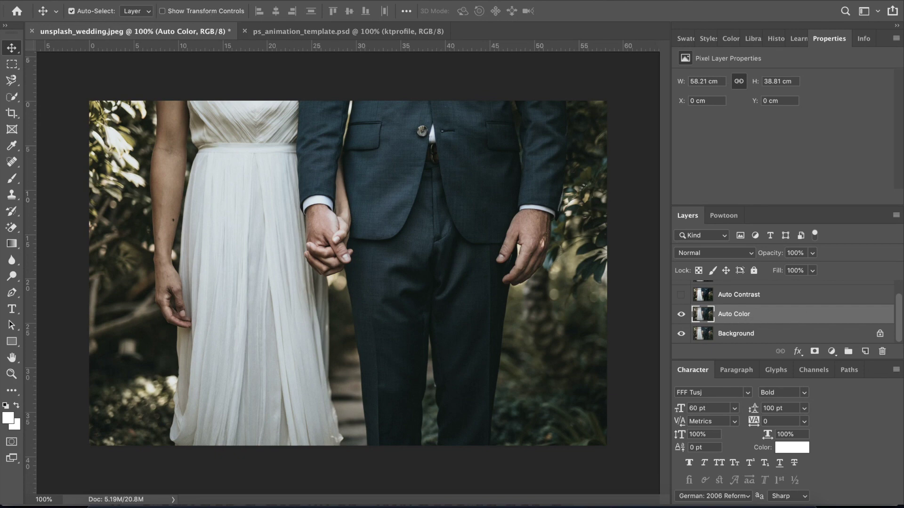
{"action": "left_click", "coordinate": [162, 1]}
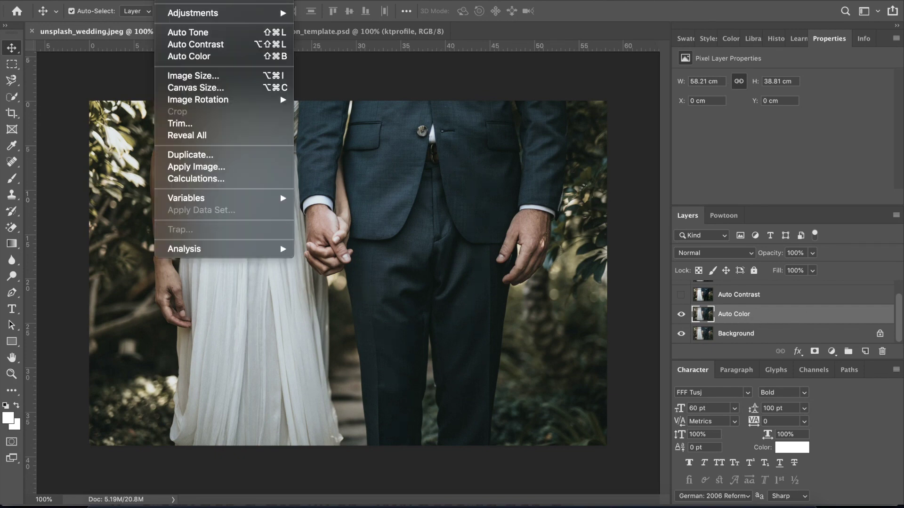
{"action": "left_click", "coordinate": [188, 57]}
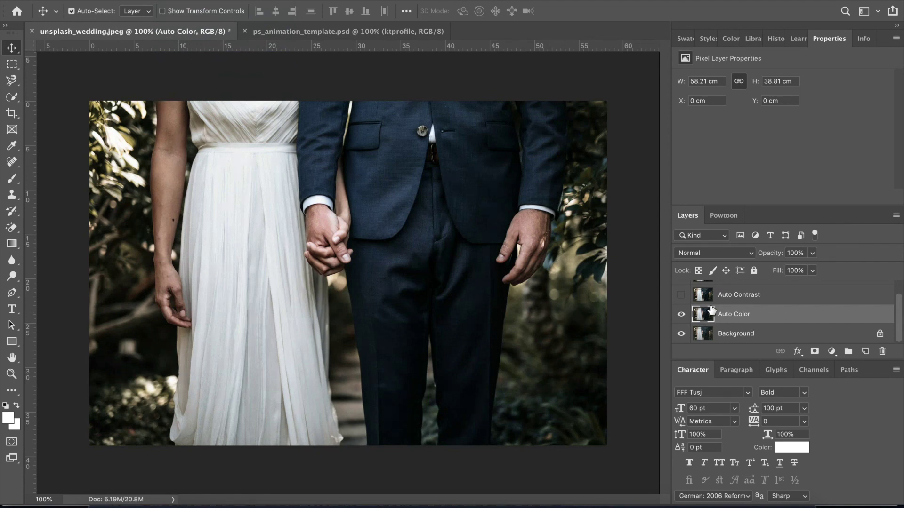
Step: Show Auto Tone, then Auto Contrast alone to compare, ending with Auto Color visible
{"action": "scroll", "coordinate": [711, 311], "scroll_direction": "up", "scroll_amount": 1}
{"action": "left_click", "coordinate": [680, 329]}
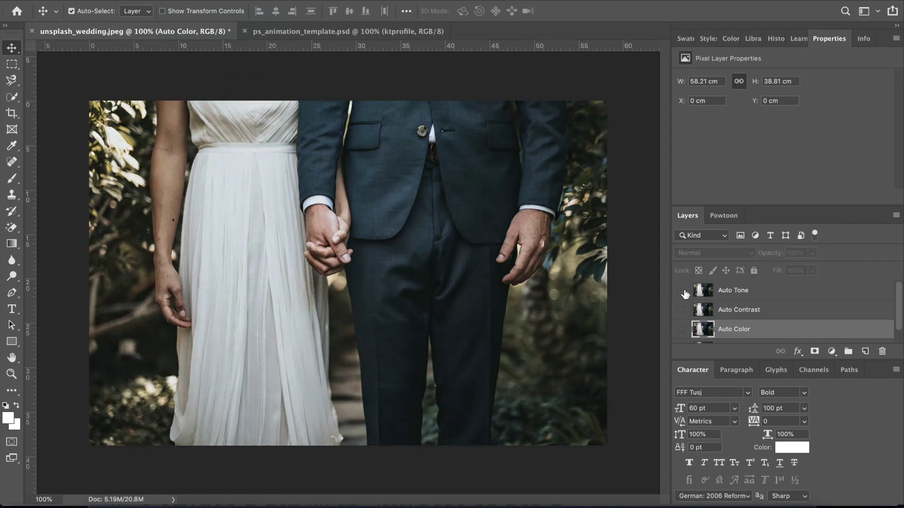
{"action": "left_click", "coordinate": [681, 290]}
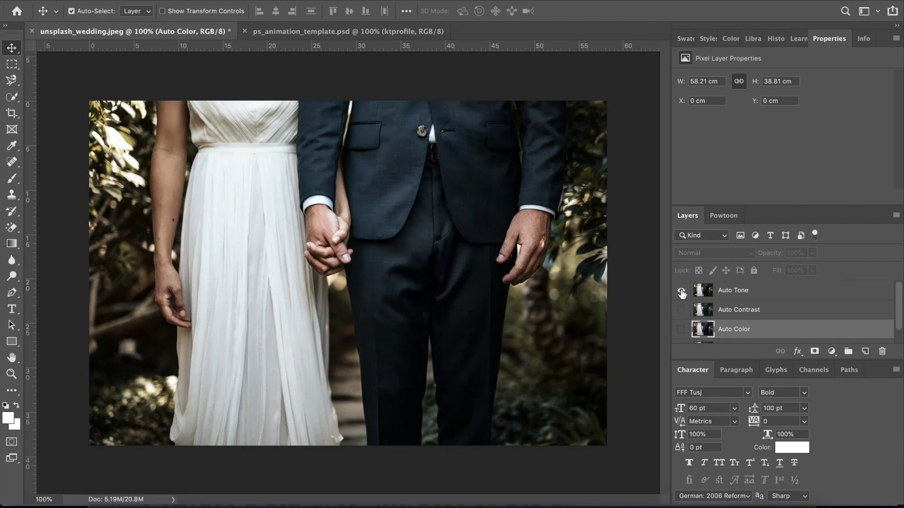
{"action": "left_click", "coordinate": [681, 291]}
{"action": "left_click", "coordinate": [681, 309]}
{"action": "left_click", "coordinate": [681, 311]}
{"action": "left_click", "coordinate": [681, 329]}
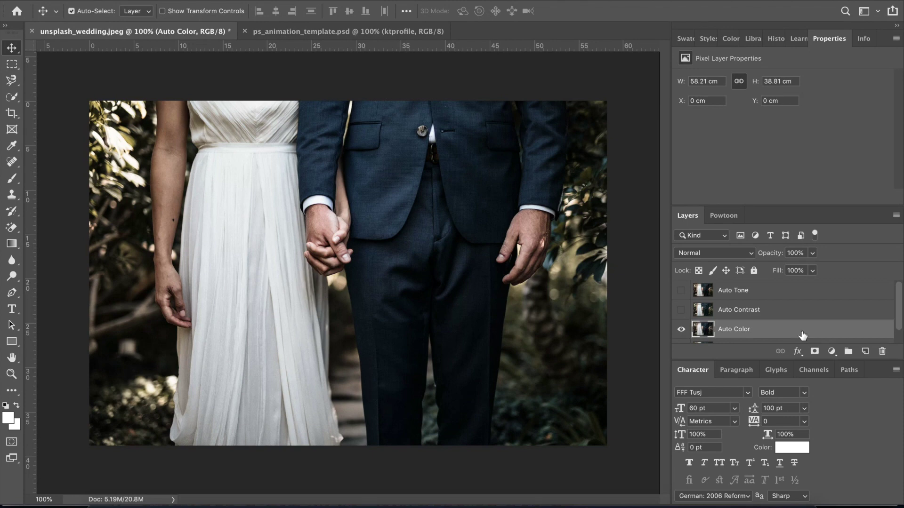
Step: Show Auto Contrast, then Auto Tone in turn, finishing with only Auto Color visible
{"action": "left_click", "coordinate": [681, 329]}
{"action": "left_click", "coordinate": [681, 309]}
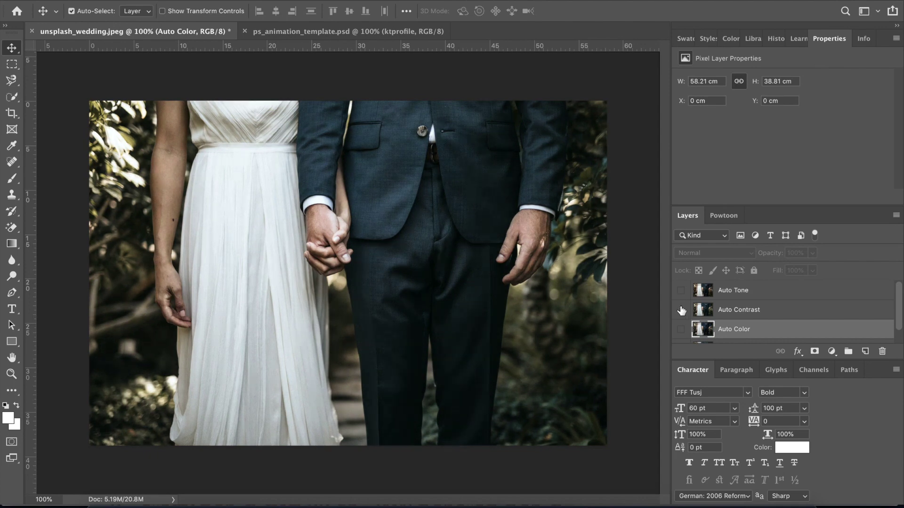
{"action": "left_click", "coordinate": [680, 309]}
{"action": "left_click", "coordinate": [681, 291]}
{"action": "left_click", "coordinate": [680, 290]}
{"action": "left_click", "coordinate": [681, 329]}
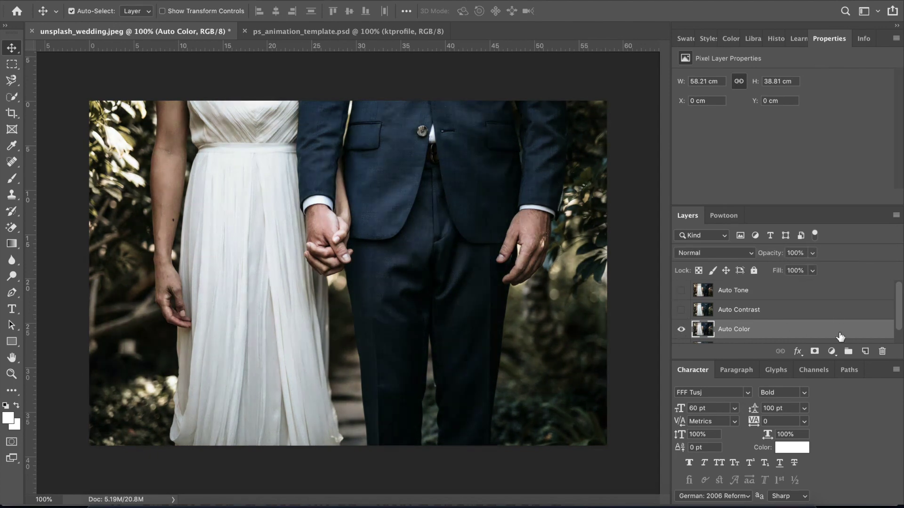